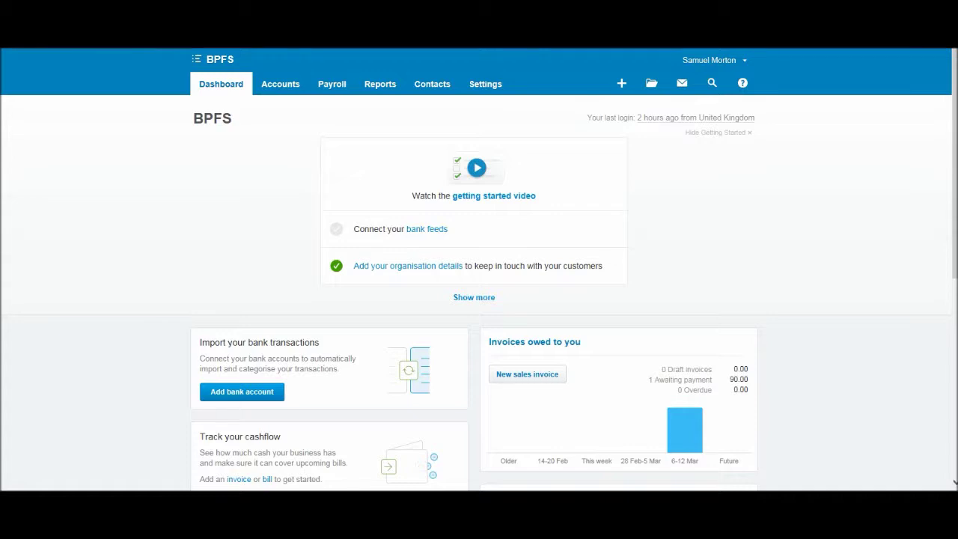
# - From All Contacts, start a new contact to get a blank Add Contact form
pyautogui.click(432, 84)
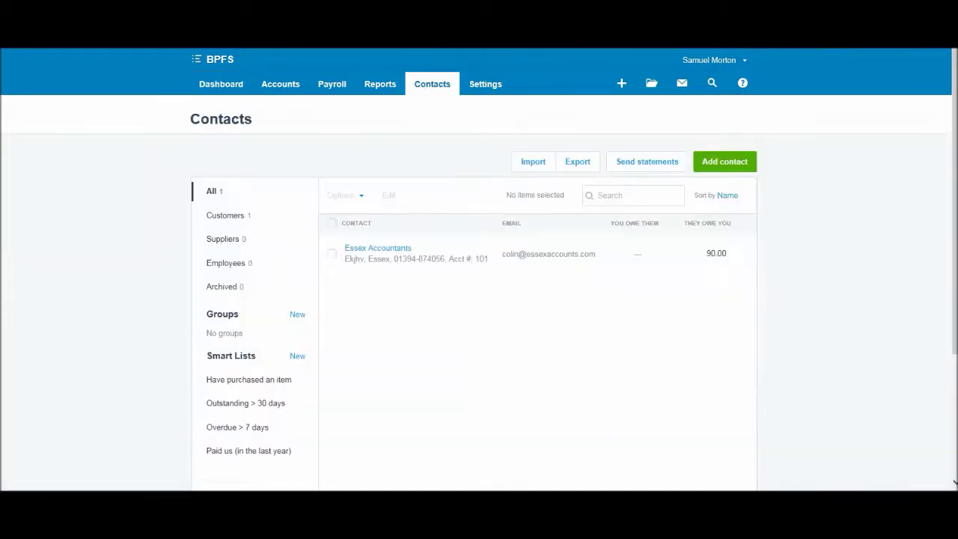
pyautogui.scroll(-2, 479, 300)
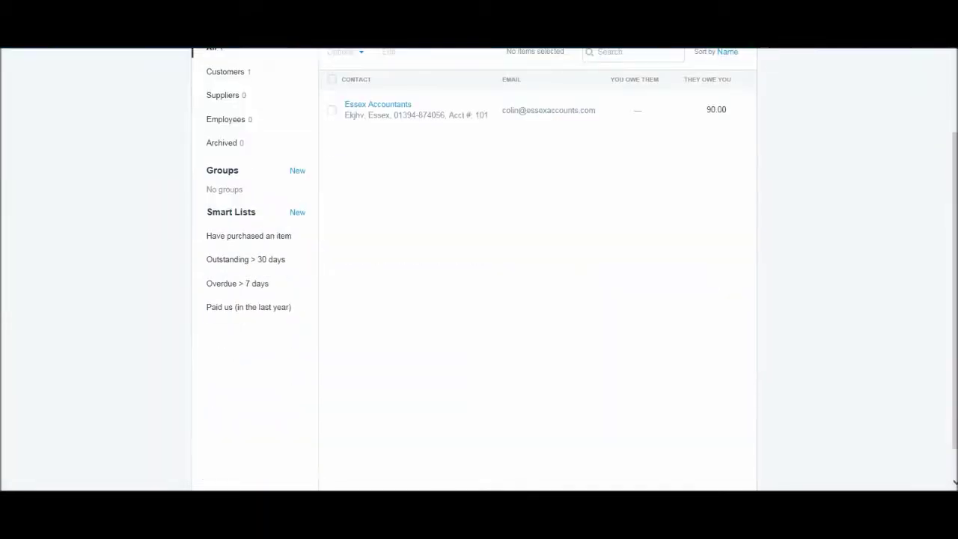
pyautogui.scroll(2, 479, 300)
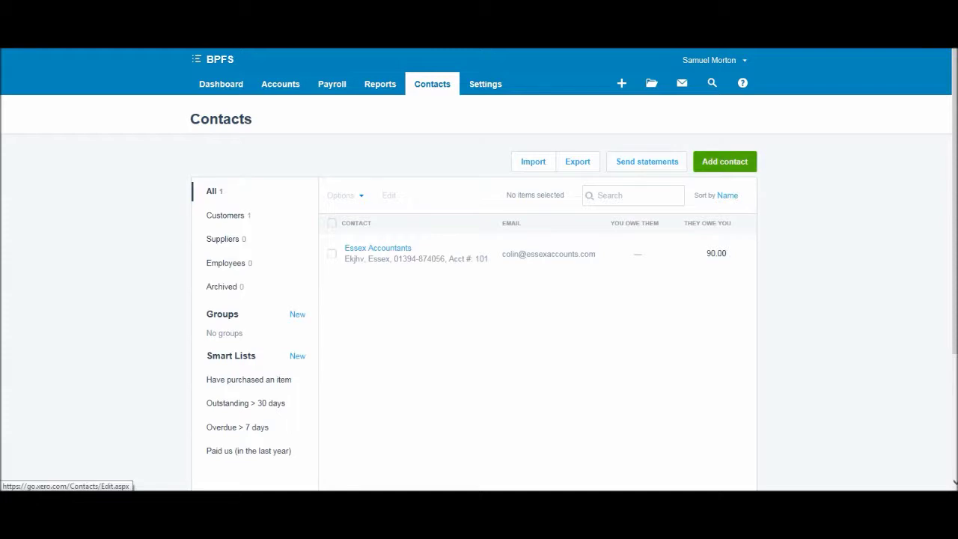
pyautogui.click(724, 161)
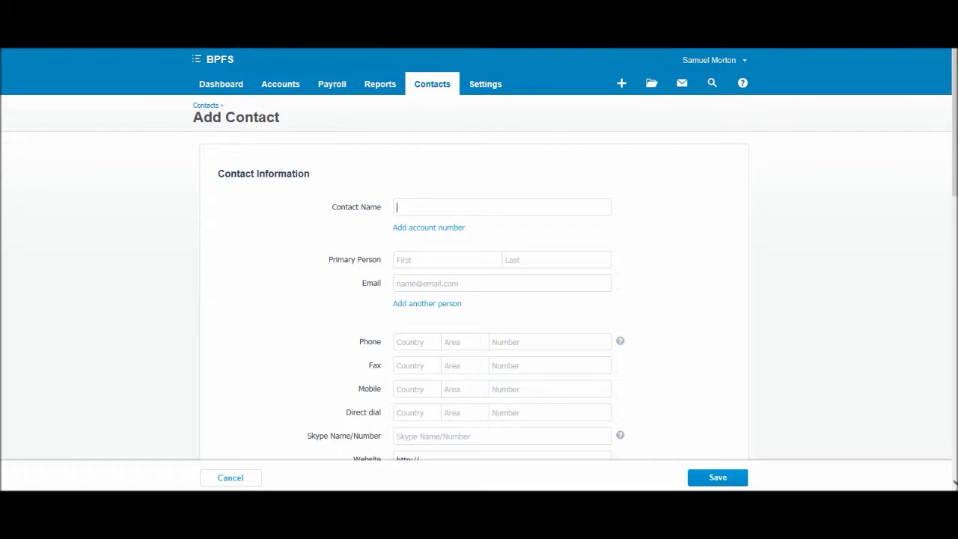
pyautogui.scroll(-4, 479, 299)
pyautogui.scroll(4, 479, 300)
pyautogui.scroll(-1, 479, 300)
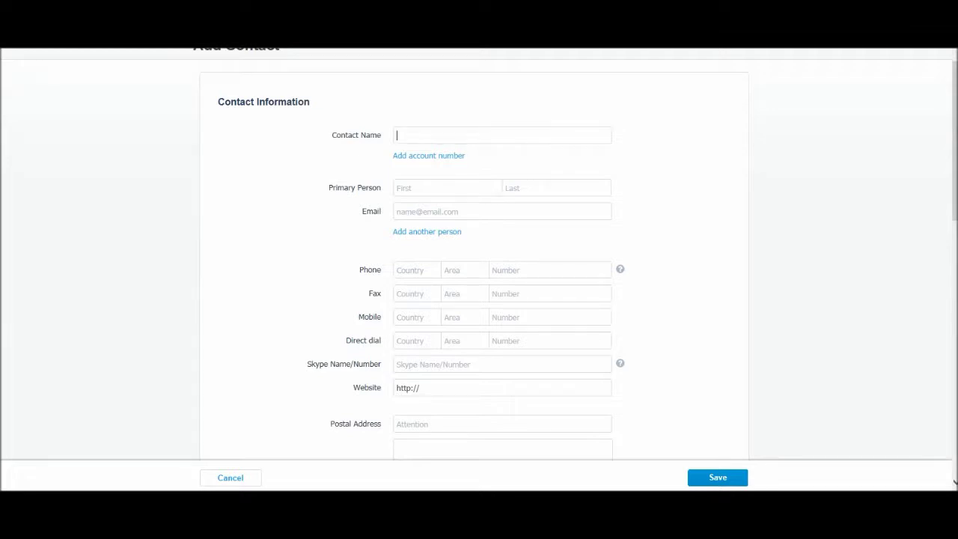
# - Enter contact name 'iihhvkhbj Ltd', the primary person's first and last name, and their email address
pyautogui.write('lihhvkhbj Ltd')
pyautogui.press('Tab')
pyautogui.press('Return')
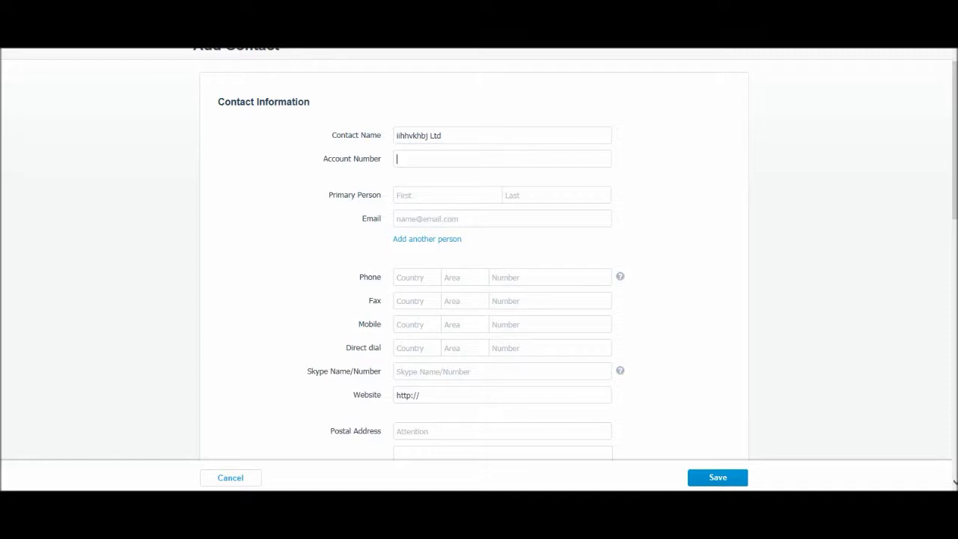
pyautogui.click(419, 194)
pyautogui.press('Tab')
pyautogui.click(398, 219)
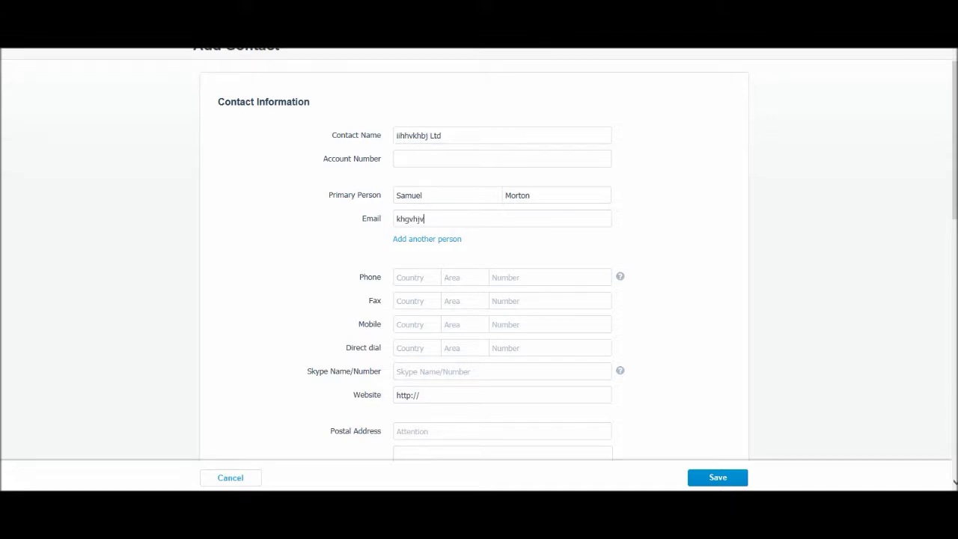
# - Fill in the phone area code and number, then the mobile area code and number
pyautogui.scroll(-1, 479, 262)
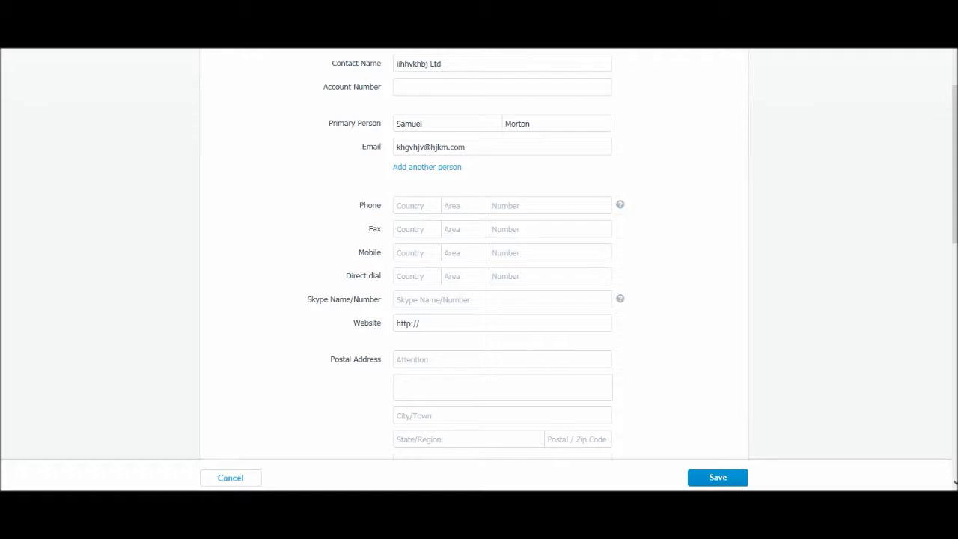
pyautogui.click(460, 206)
pyautogui.click(494, 205)
pyautogui.click(447, 253)
pyautogui.press('Tab')
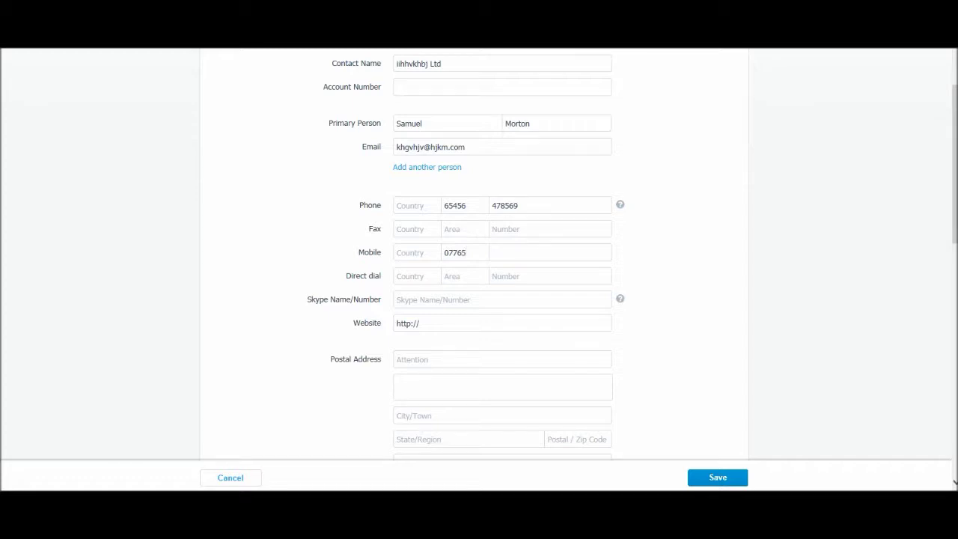
pyautogui.scroll(-1, 479, 255)
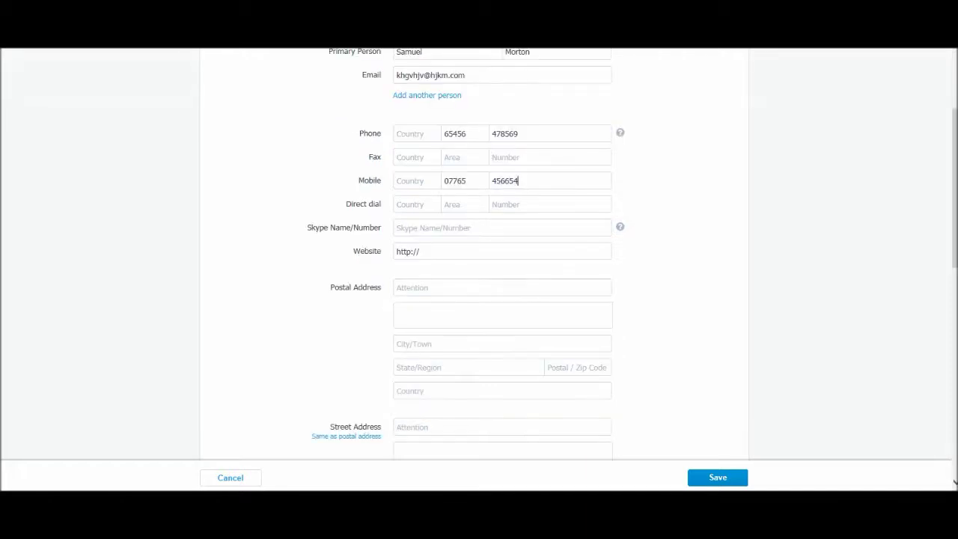
pyautogui.click(398, 228)
pyautogui.click(419, 251)
pyautogui.write('www.fdyfhijb.com')
pyautogui.scroll(-1, 479, 255)
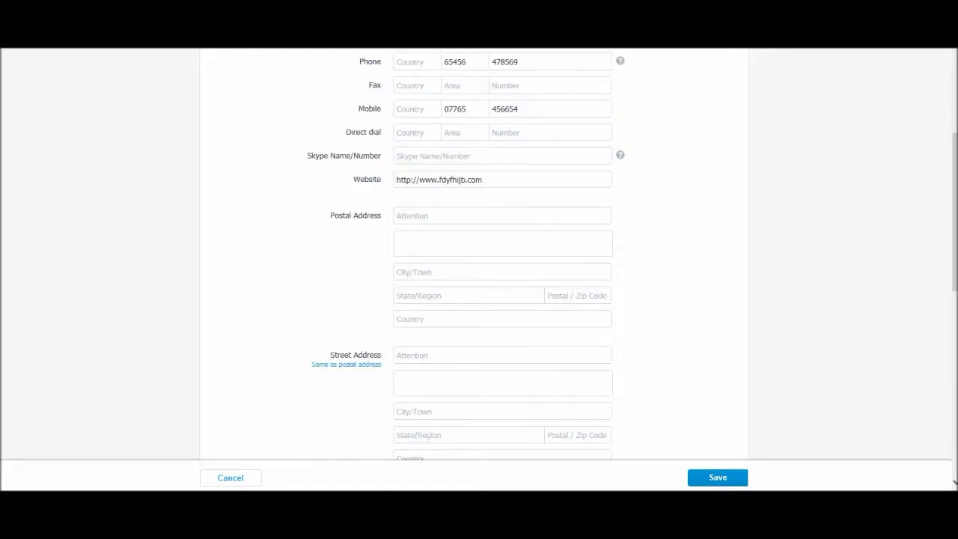
pyautogui.click(449, 215)
pyautogui.scroll(-1, 479, 255)
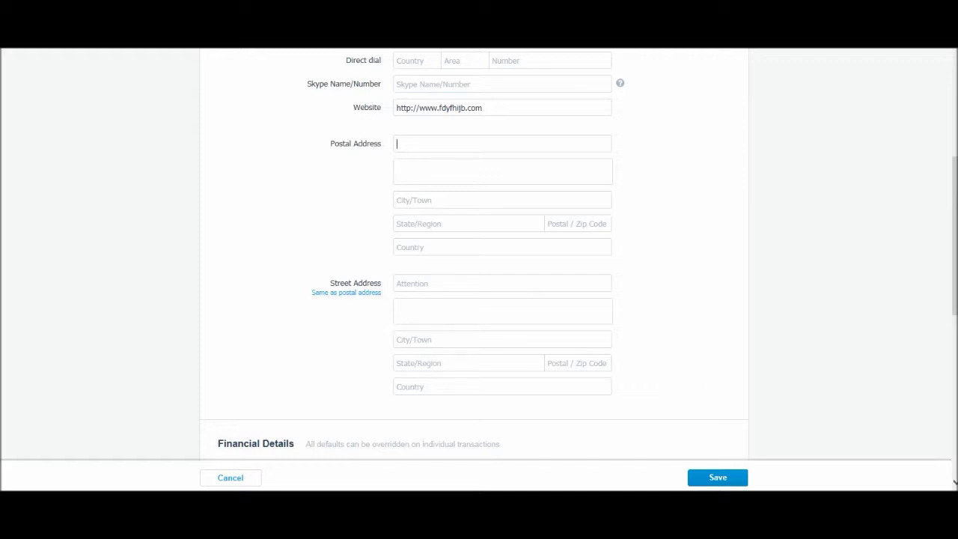
pyautogui.scroll(-1, 479, 269)
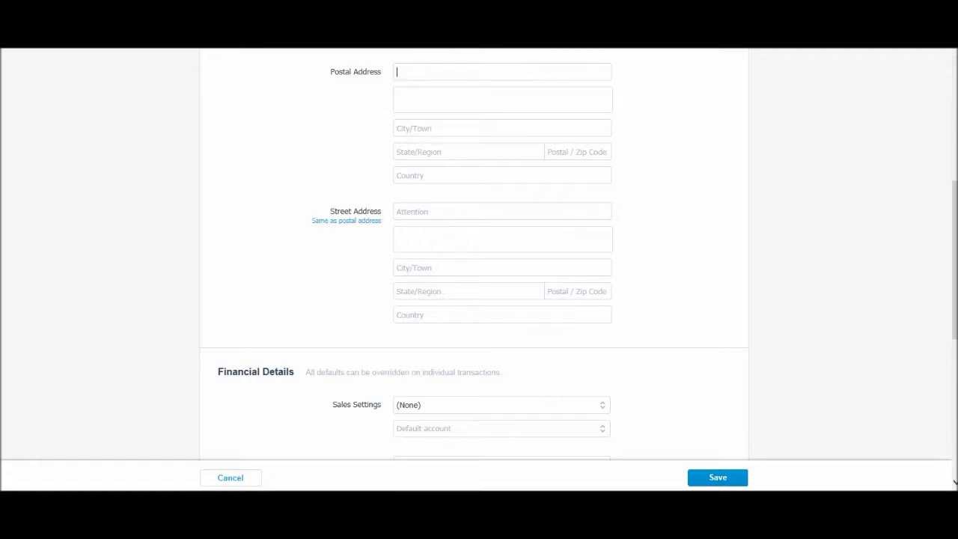
# - Set the Purchase Settings tax option to Tax exclusive
pyautogui.scroll(6, 479, 269)
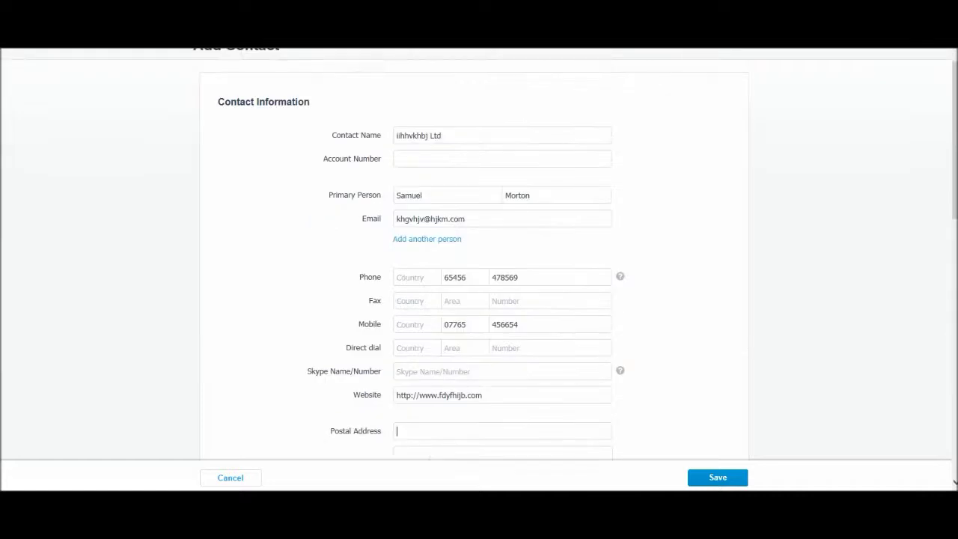
pyautogui.scroll(-8, 479, 269)
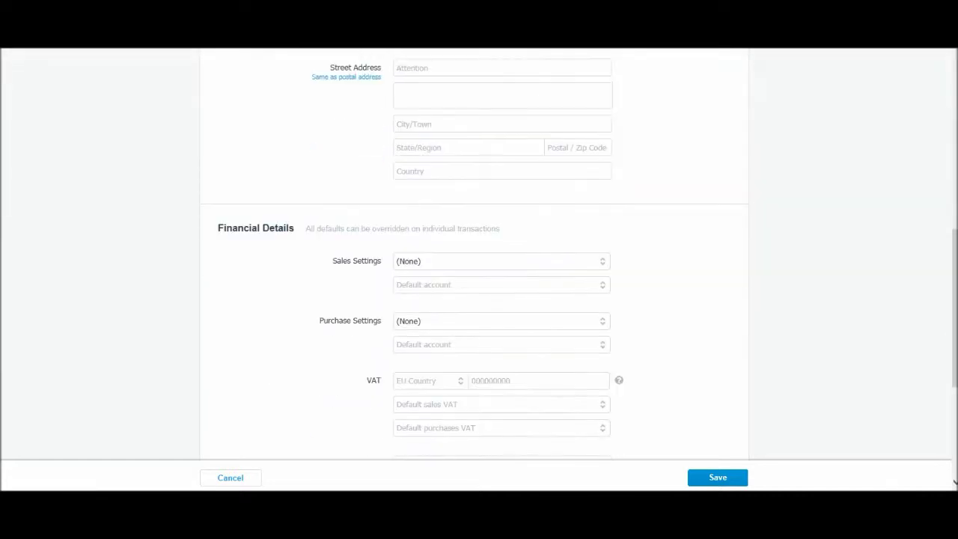
pyautogui.scroll(-2, 479, 270)
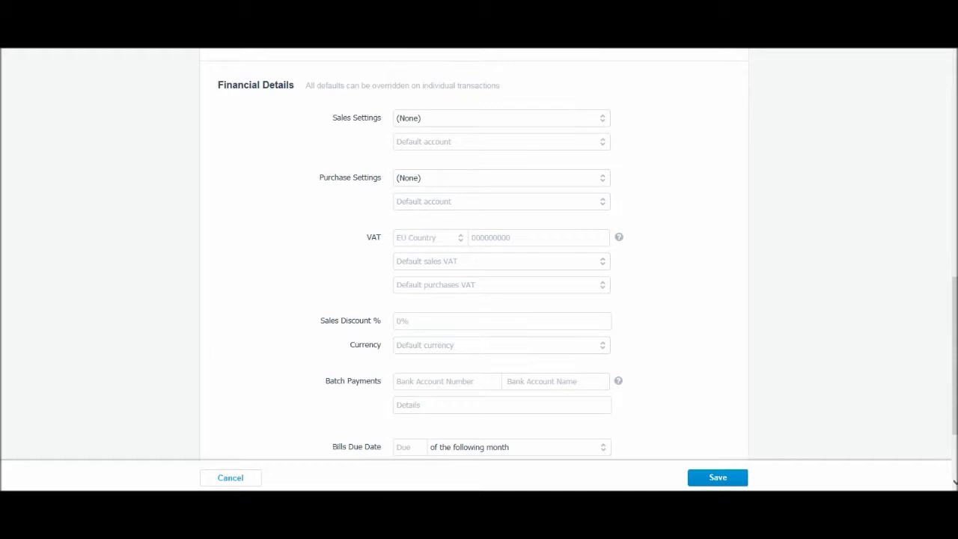
pyautogui.click(398, 177)
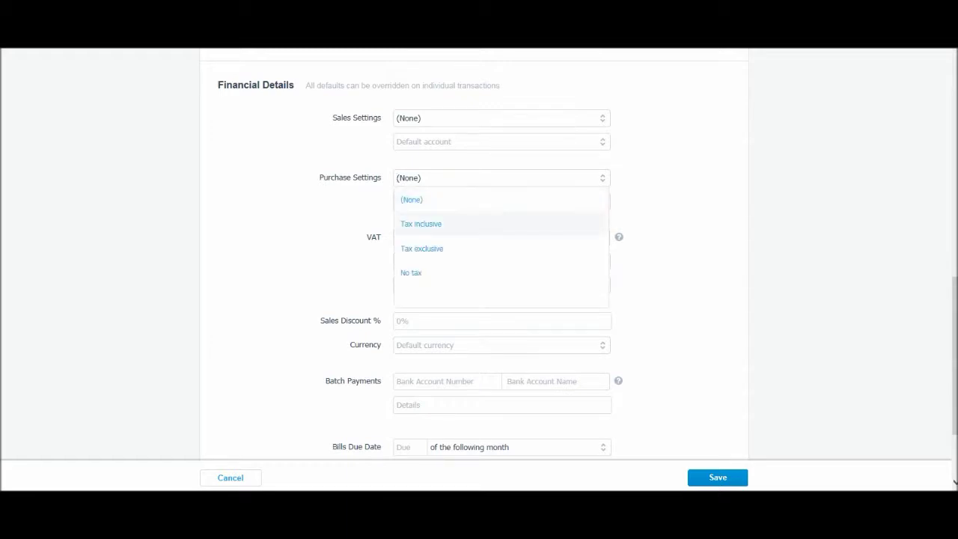
pyautogui.click(421, 247)
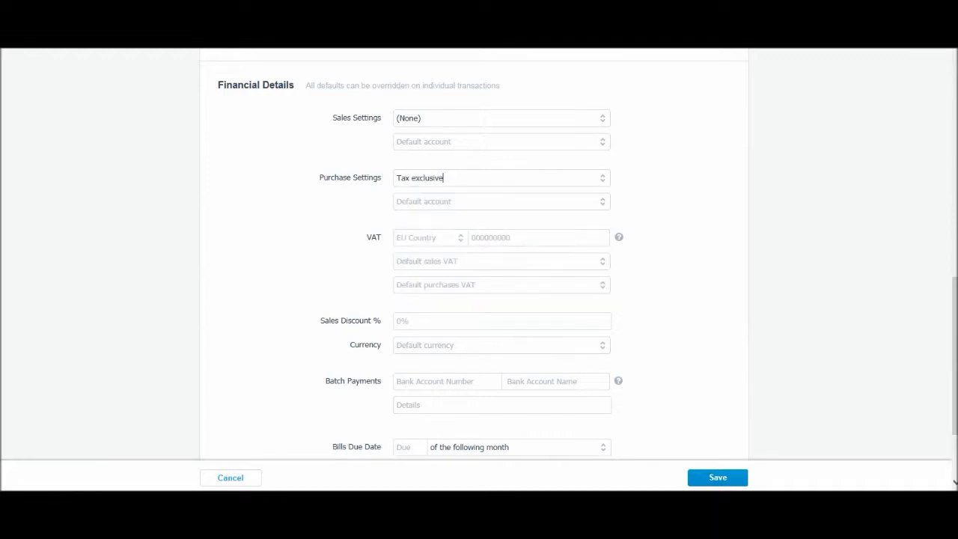
# - Set the Bills Due Date to day 15 of the following month
pyautogui.scroll(-3, 479, 262)
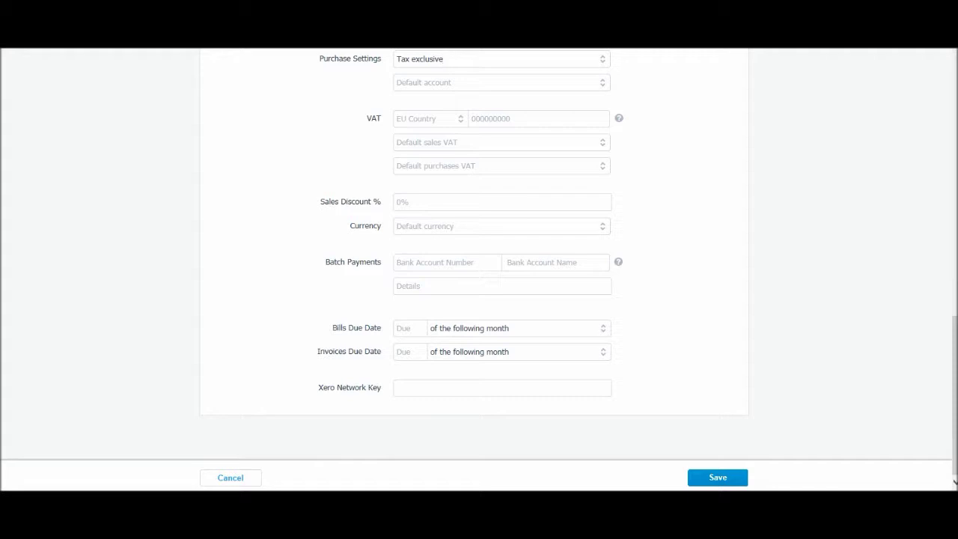
pyautogui.click(479, 327)
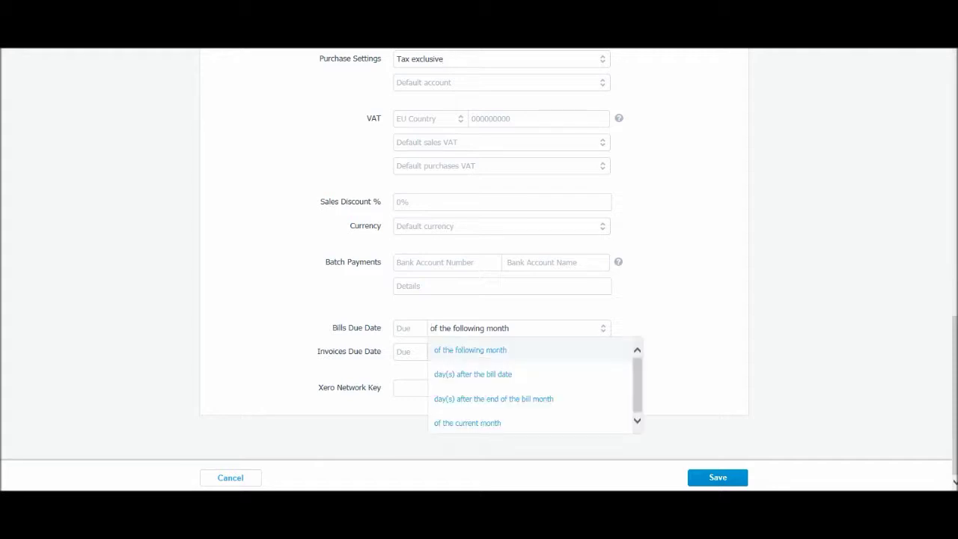
pyautogui.press('Return')
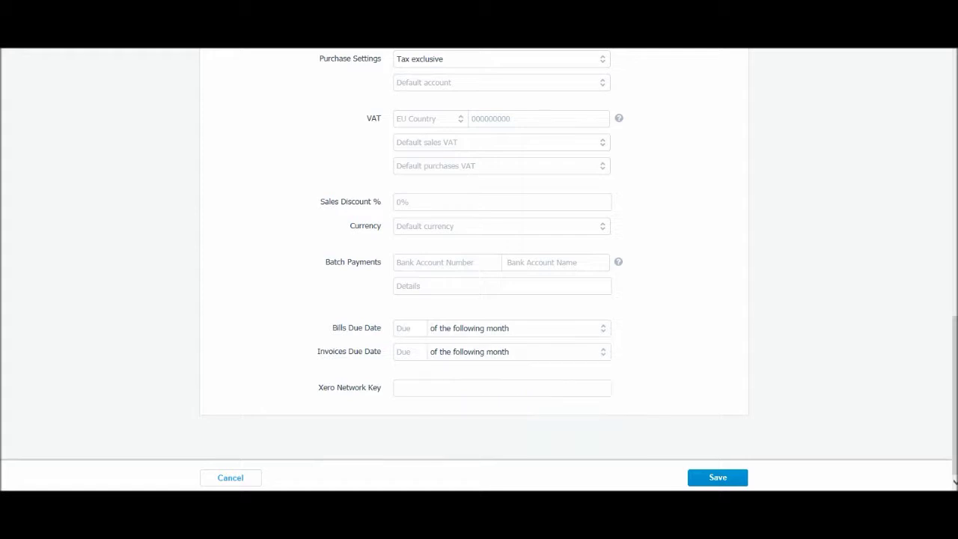
pyautogui.click(402, 327)
pyautogui.write('15')
# - Save iihhvkhbj Ltd and review its Contact Details and Financial Details on the contact page
pyautogui.press('Return')
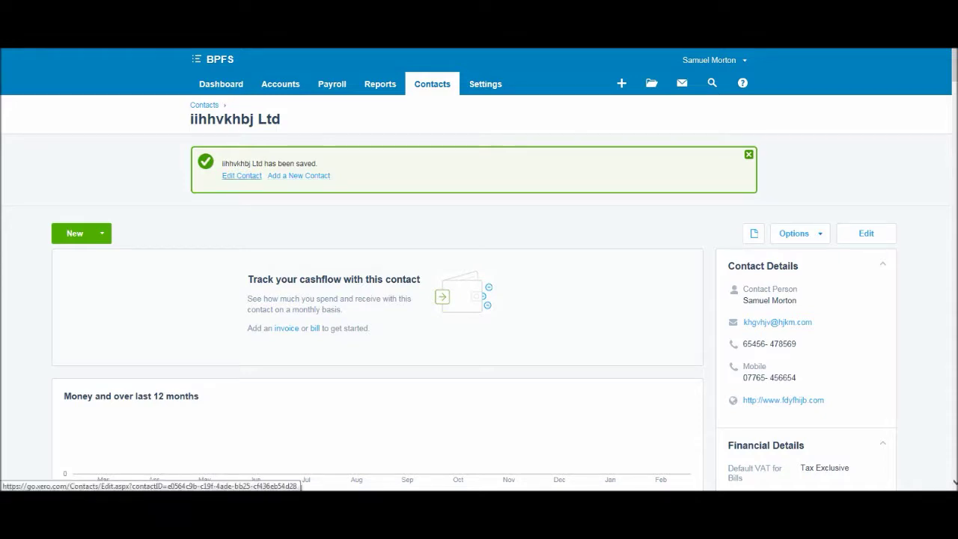
pyautogui.scroll(-4, 374, 300)
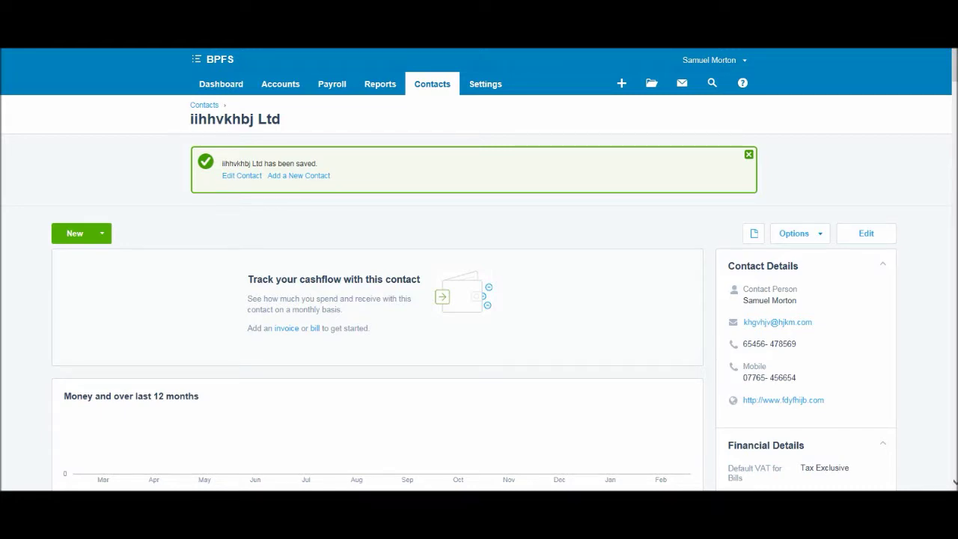
pyautogui.scroll(-5, 479, 270)
pyautogui.scroll(5, 479, 270)
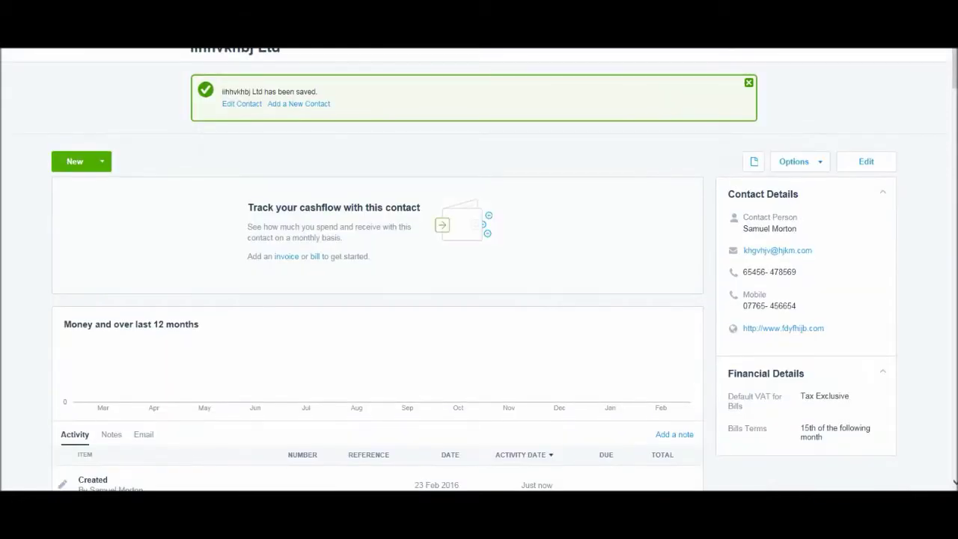
pyautogui.scroll(1, 479, 270)
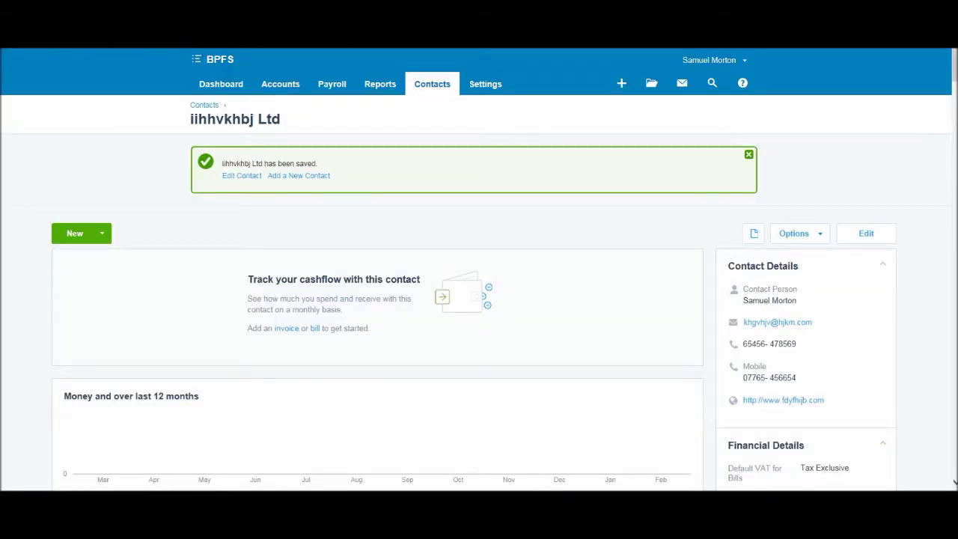